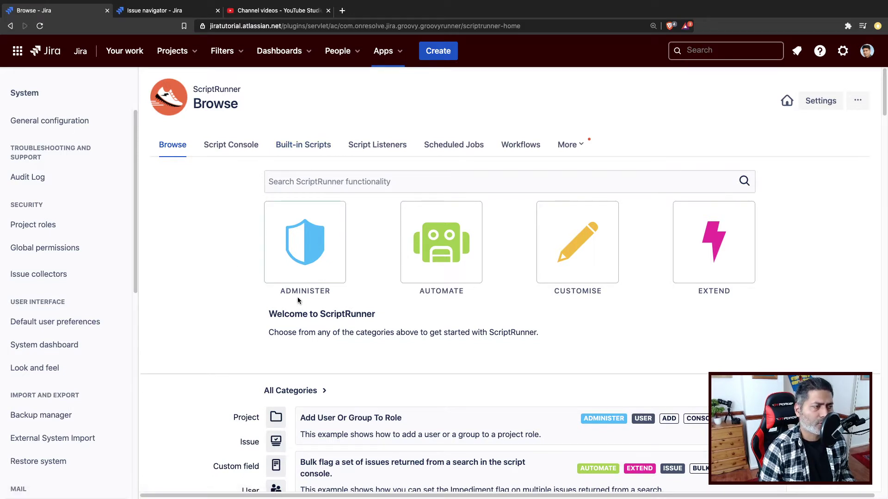
- Open the Bulk Fix Resolutions script from the ScriptRunner built-in scripts list
scroll(298, 297, "down", 1)
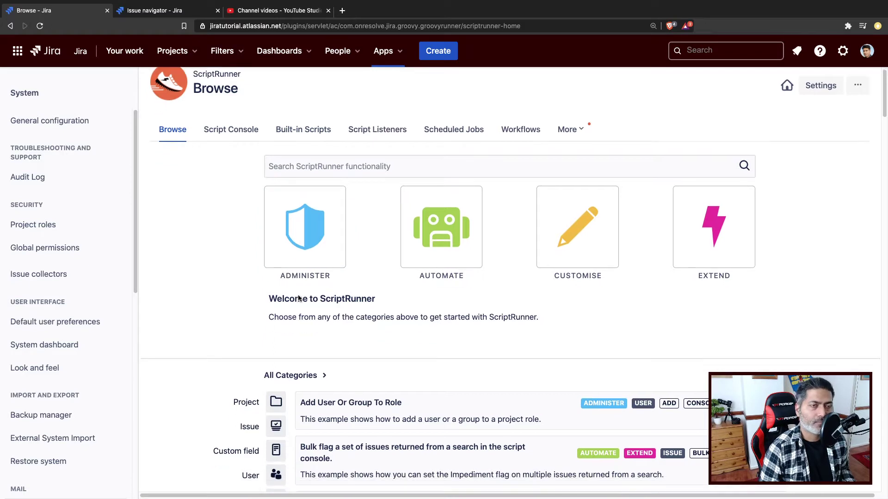
scroll(299, 298, "down", 1)
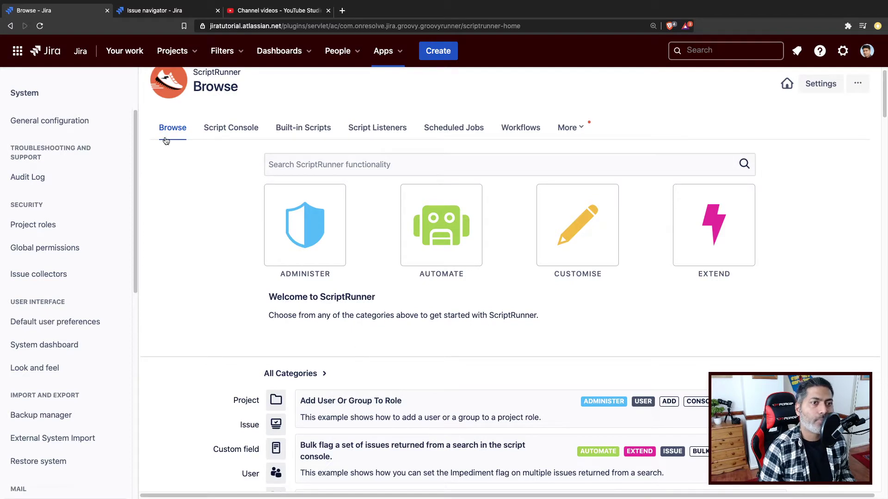
left_click(301, 128)
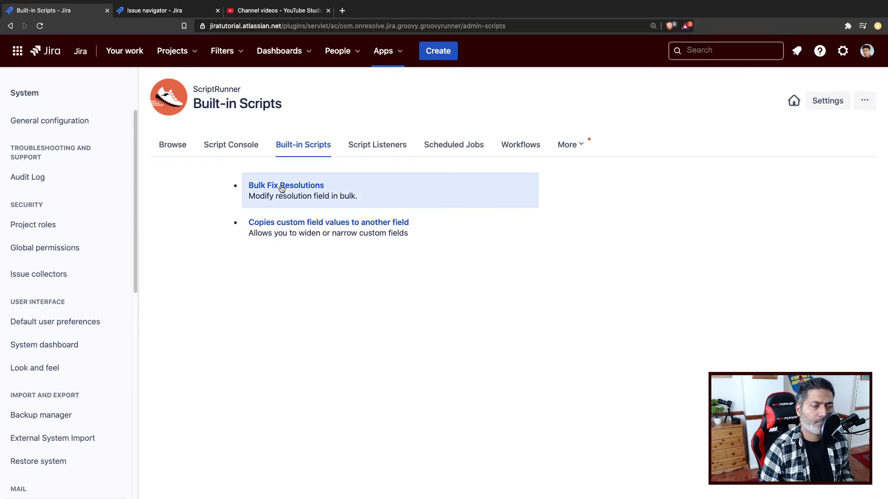
left_click(282, 185)
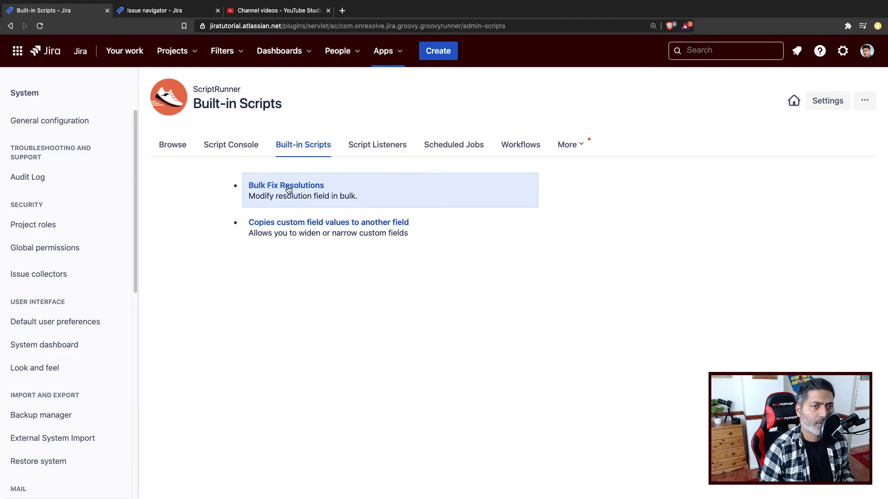
left_click(288, 186)
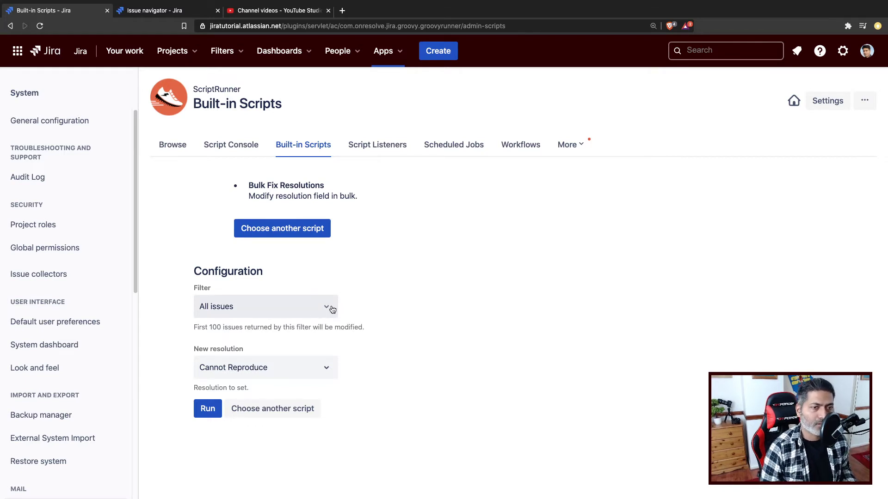
- Review the script's Filter options, keep All issues, and bring up the Bug Tracking bug search
left_click(332, 309)
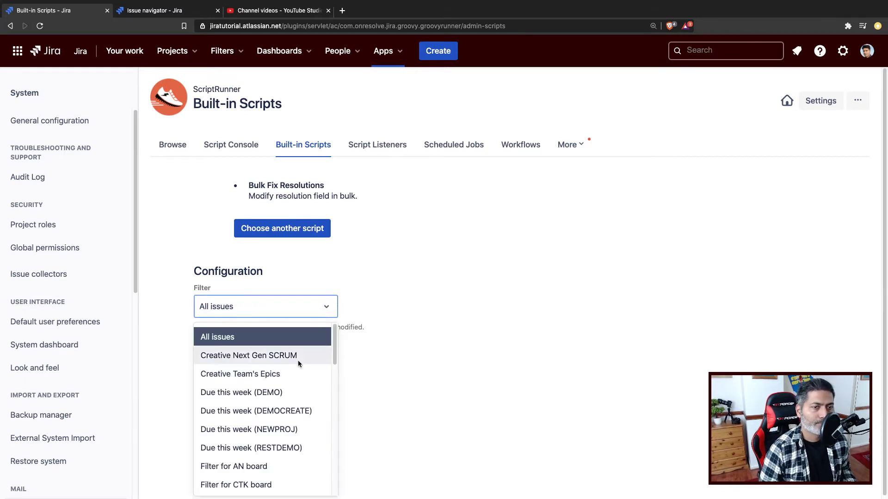
left_click(474, 313)
left_click(326, 307)
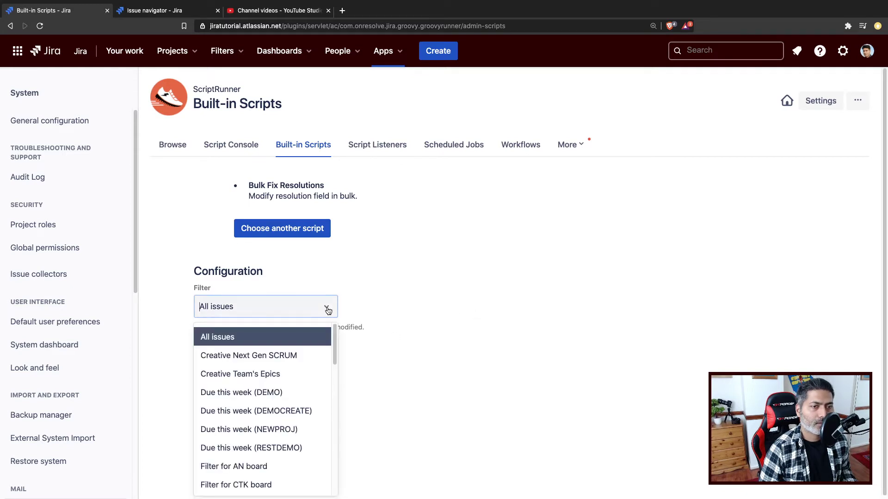
scroll(281, 411, "down", 3)
left_click(403, 337)
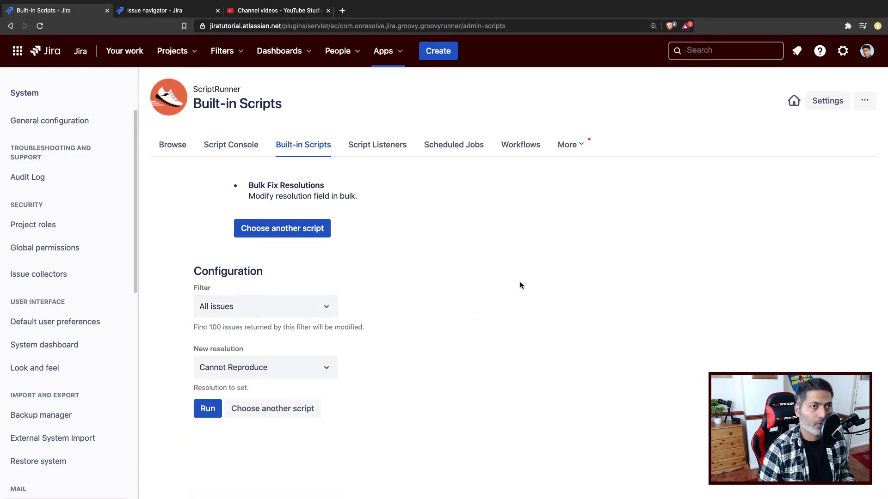
left_click(173, 14)
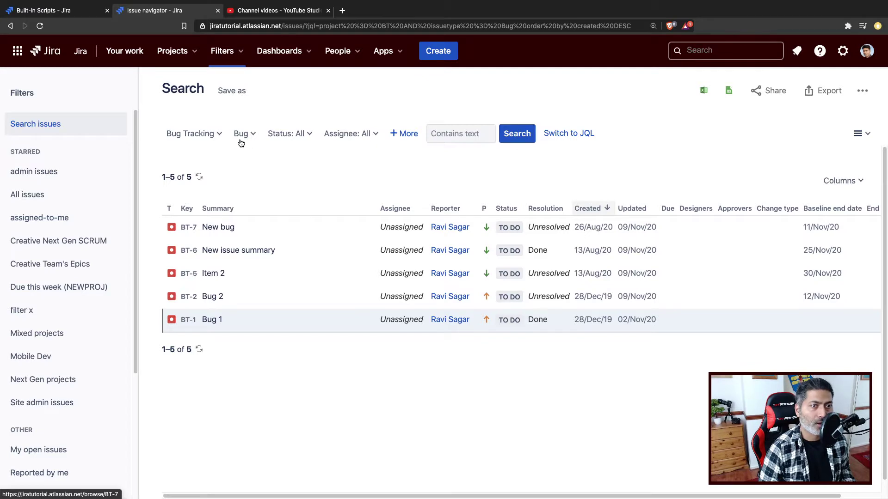
- Save the current bug search as a new filter named 'bugs-bug-tracking'
left_click(236, 89)
type("bugs")
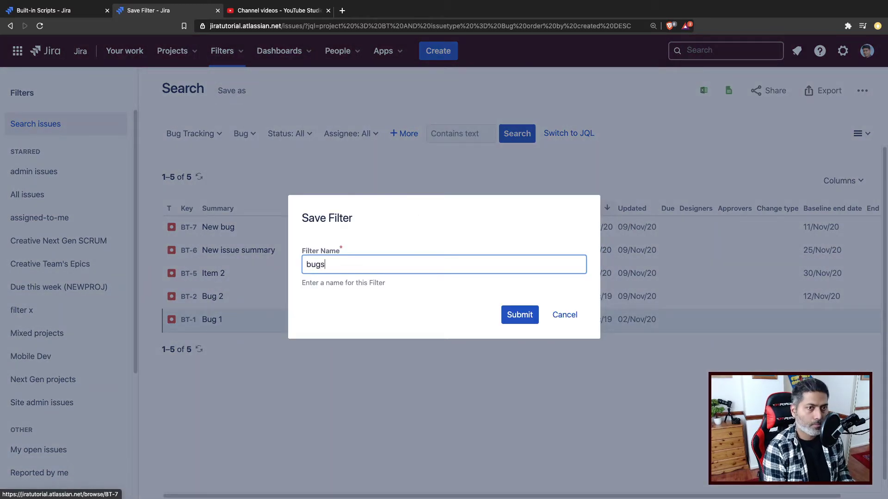
type("-bug")
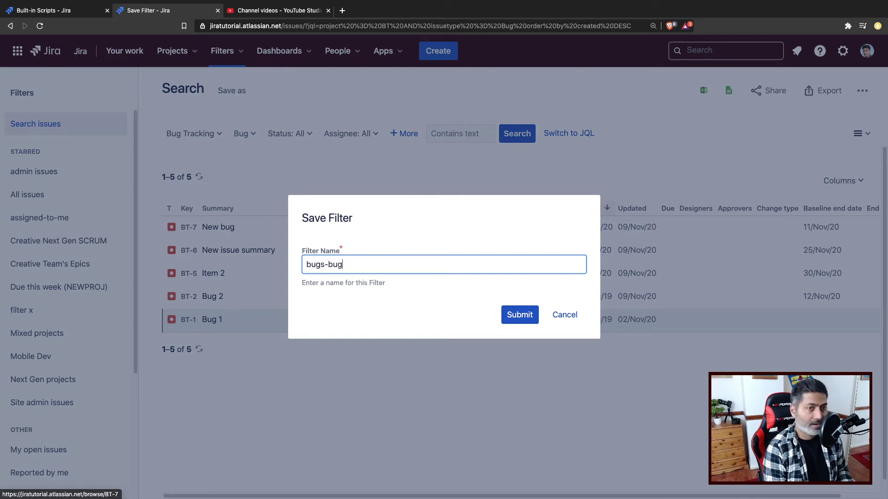
type("-tra")
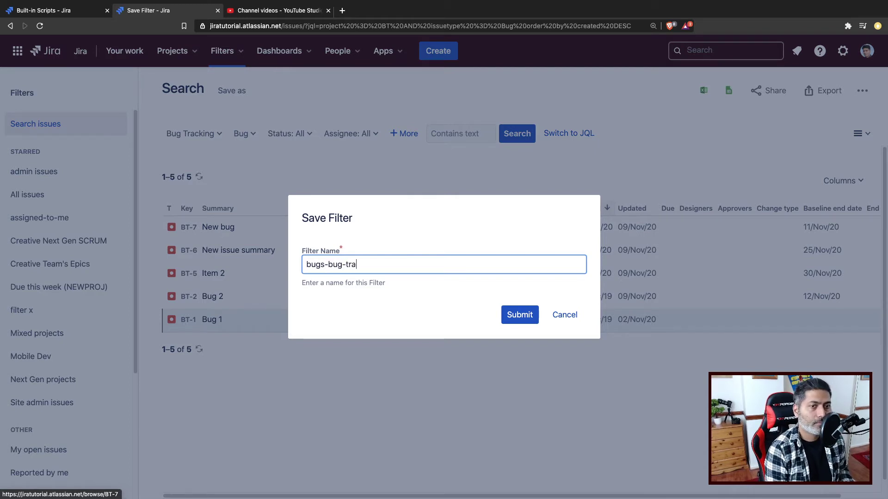
type("cing")
key("BackSpace")
key("BackSpace")
type("king")
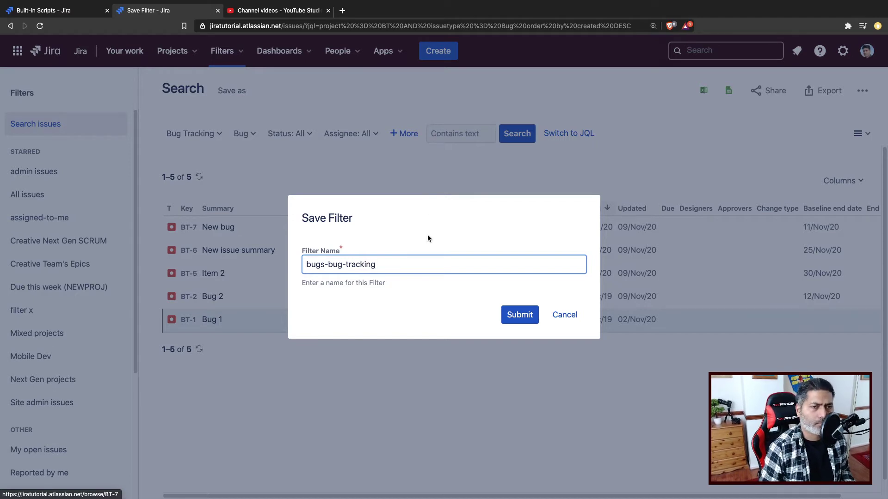
left_click(508, 315)
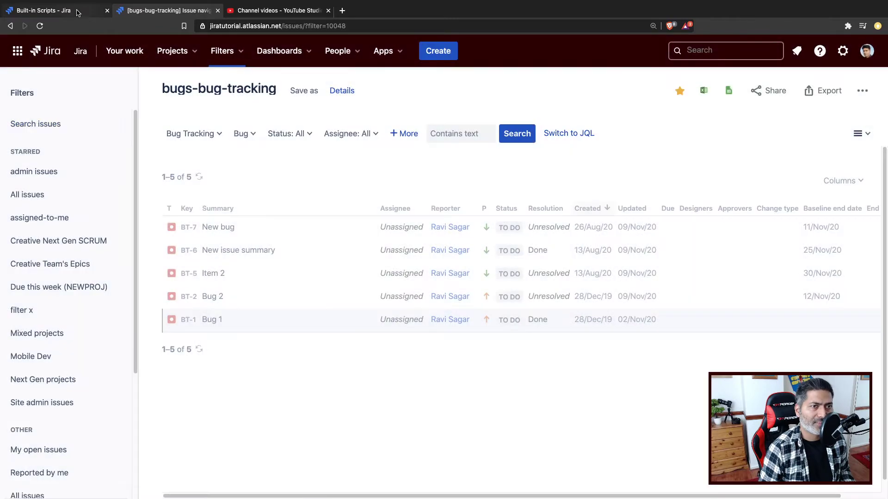
- Search the script's Filter list for 'bug', find no match, and reload the page
left_click(77, 11)
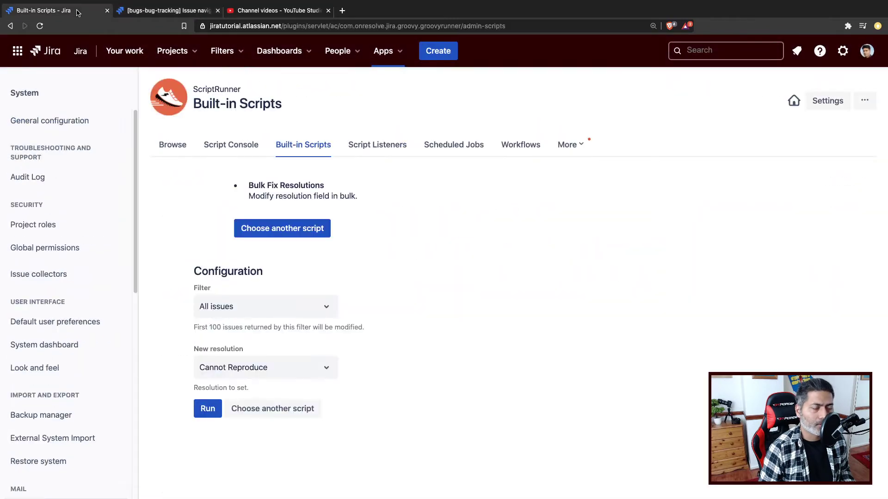
left_click(326, 308)
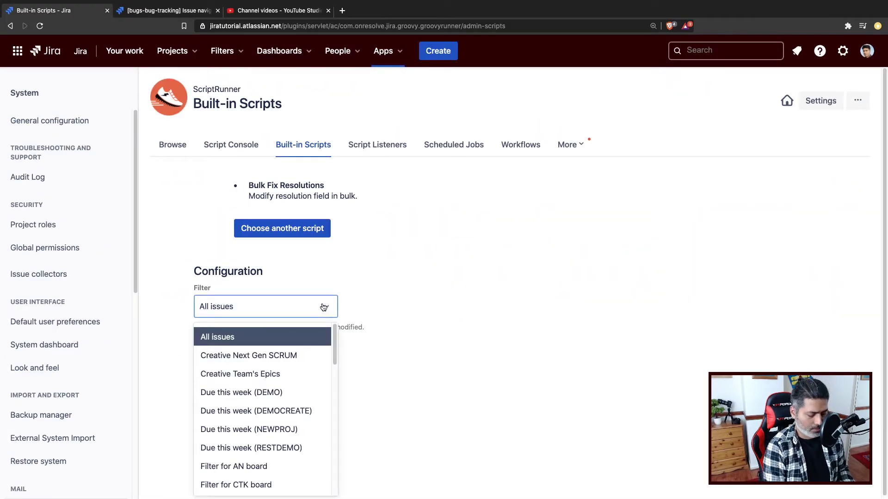
type("bug")
left_click(451, 238)
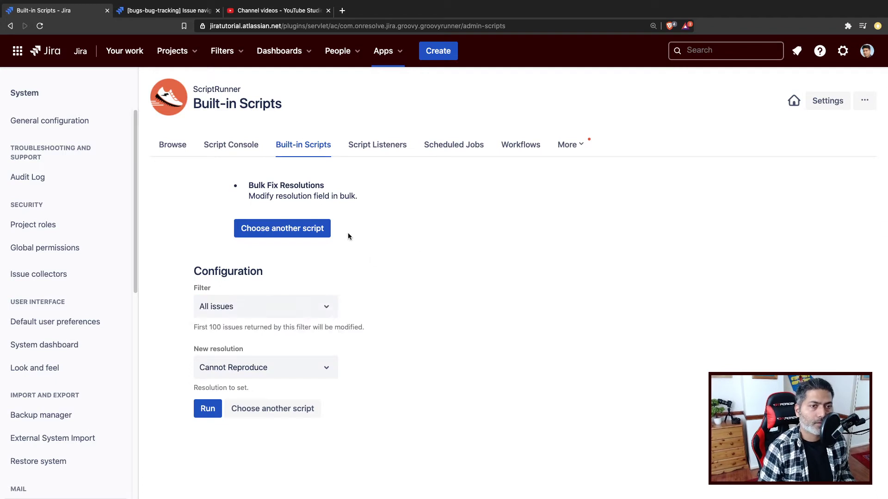
left_click(39, 27)
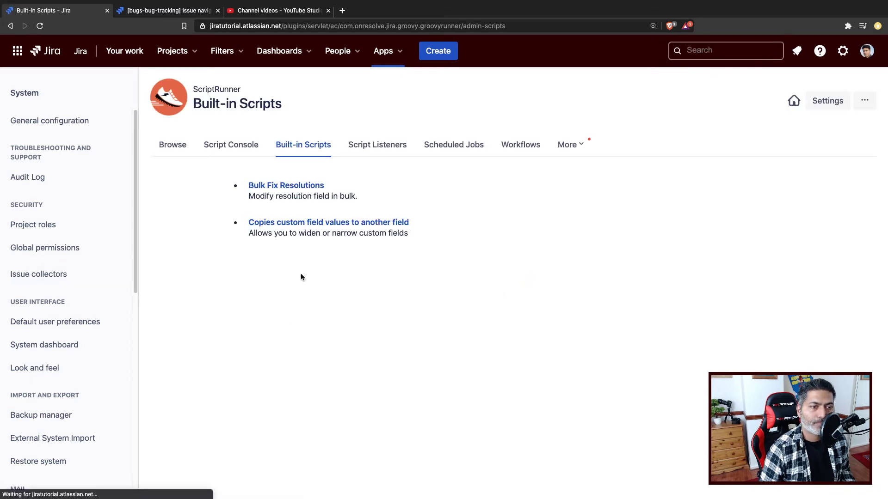
- Reopen Bulk Fix Resolutions and choose bugs-bug-tracking as its filter
left_click(287, 185)
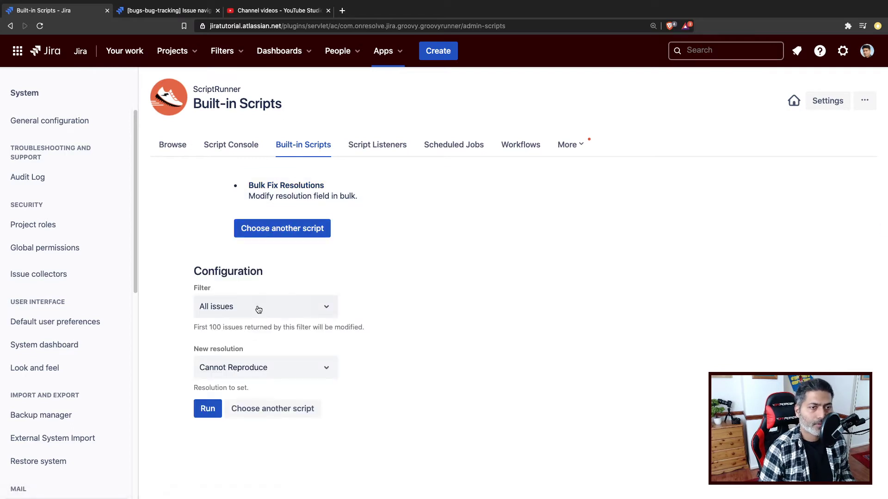
left_click(259, 309)
scroll(256, 436, "down", 5)
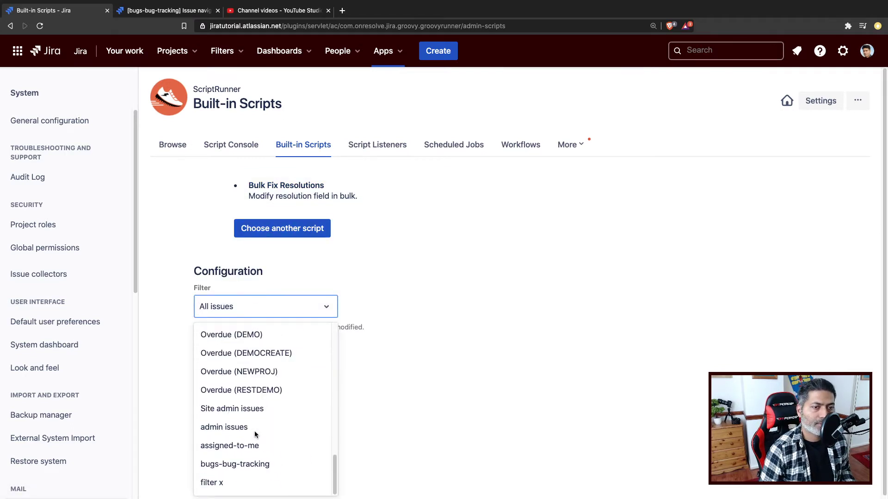
left_click(249, 465)
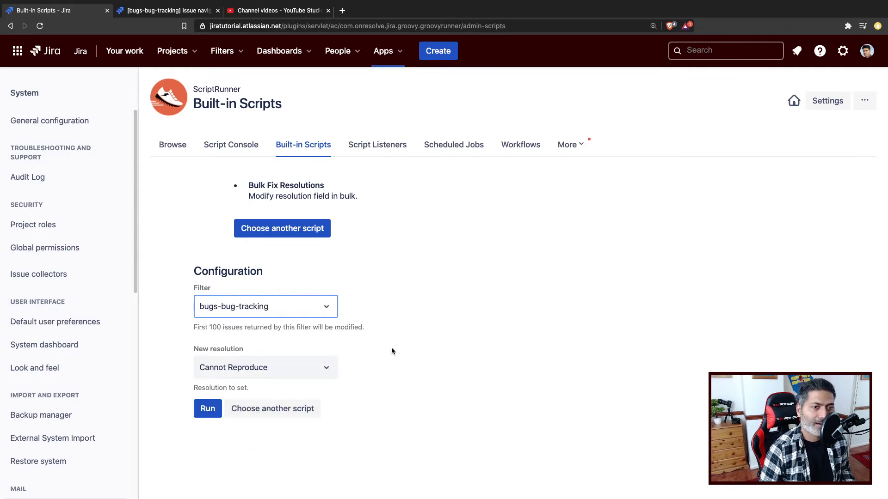
- Run Bulk Fix Resolutions with Software failure as the new resolution, processing 5 requests
left_click(420, 335)
key("ctrl+Tab")
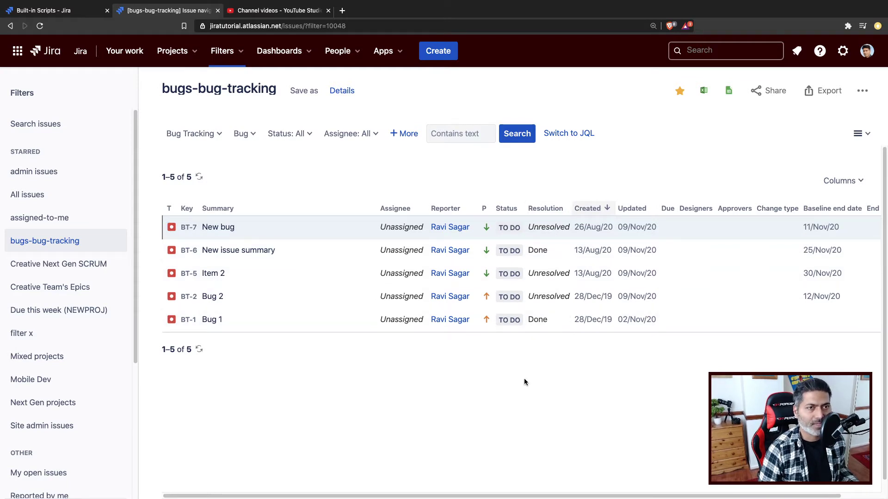
key("ctrl+shift+Tab")
left_click(327, 368)
scroll(265, 450, "down", 2)
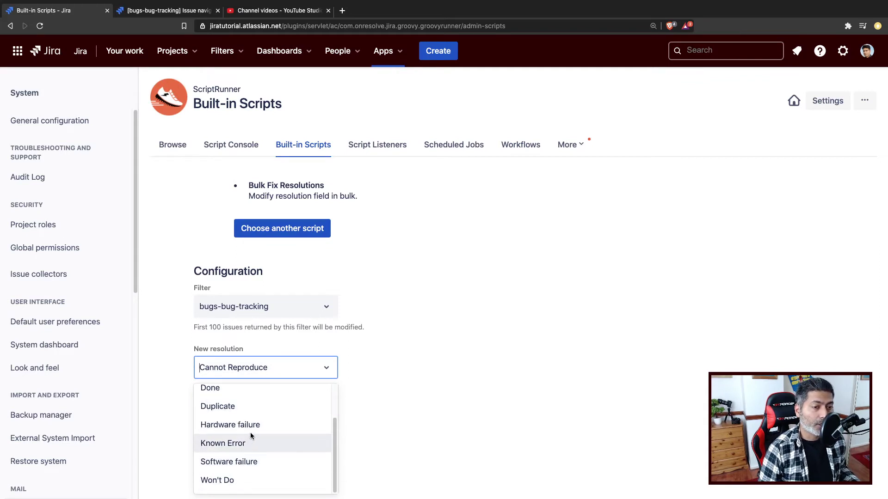
left_click(249, 463)
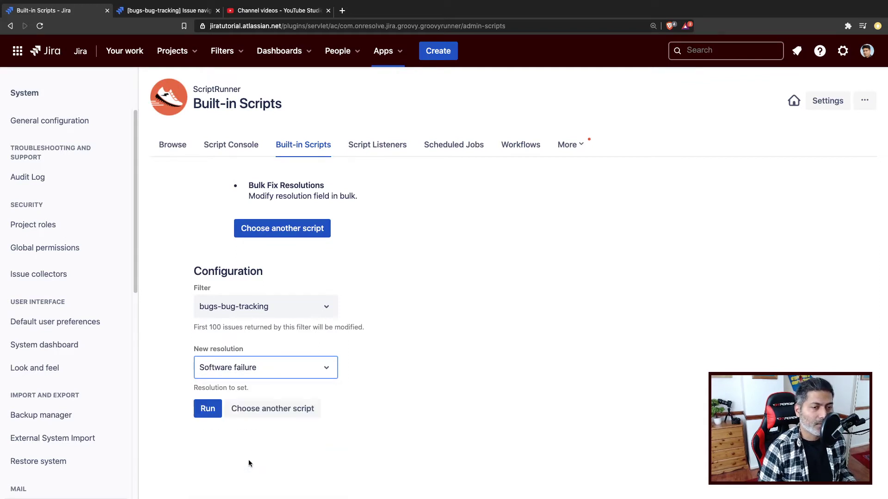
left_click(207, 415)
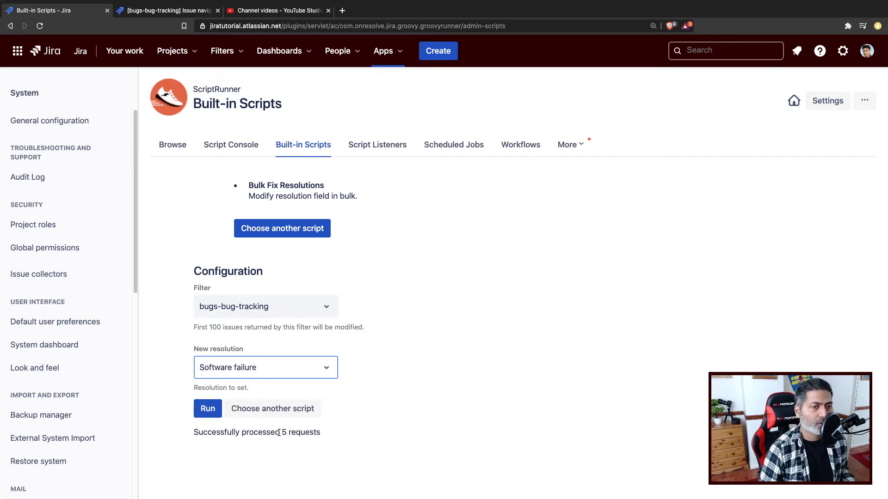
triple_click(310, 434)
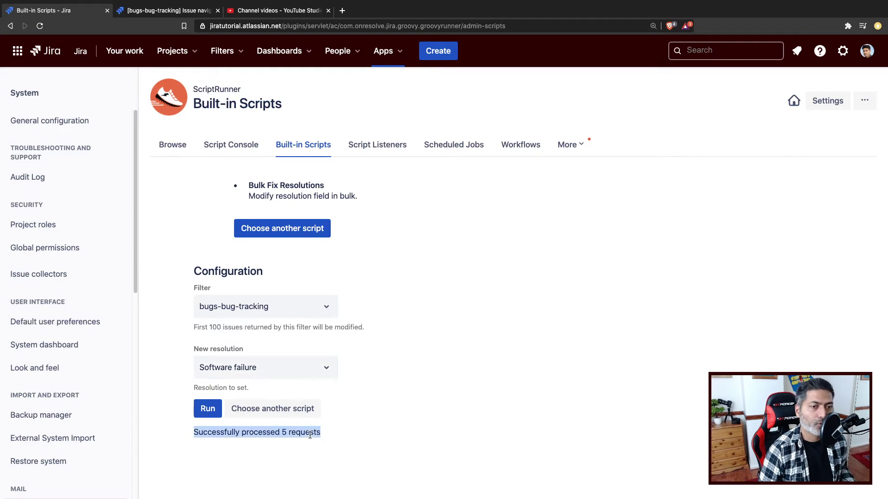
left_click(424, 393)
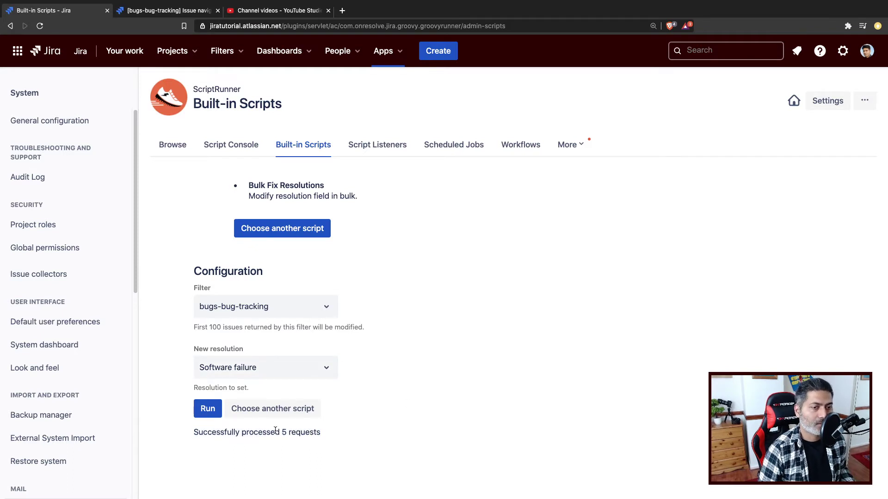
key("ctrl+Tab")
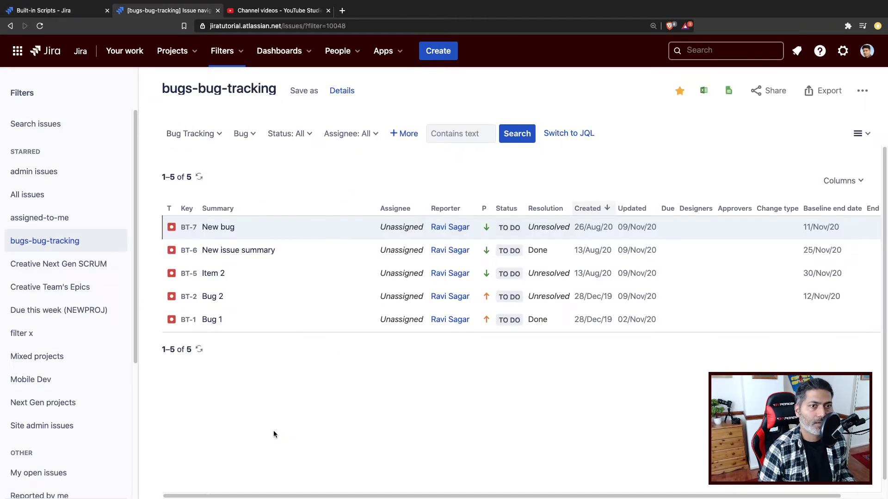
left_click(40, 27)
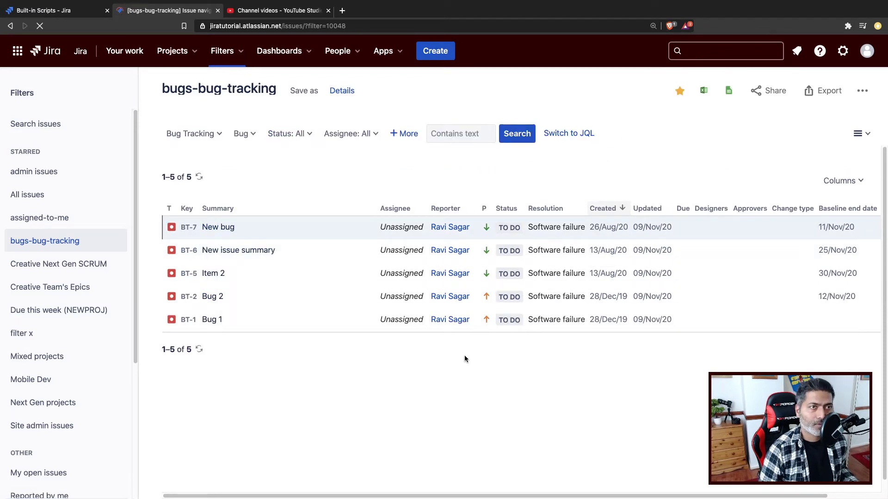
key("ctrl+shift+Tab")
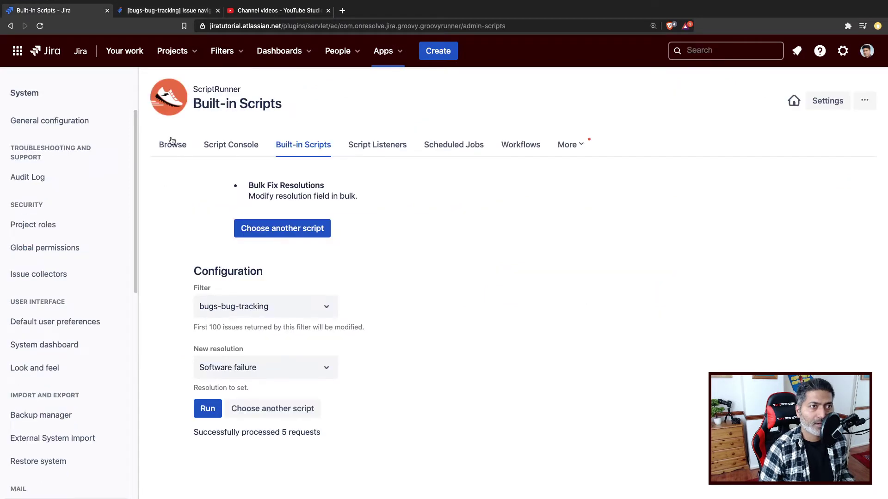
- Open the 'Copies custom field values to another field' script and focus its JQL Query box
left_click(287, 228)
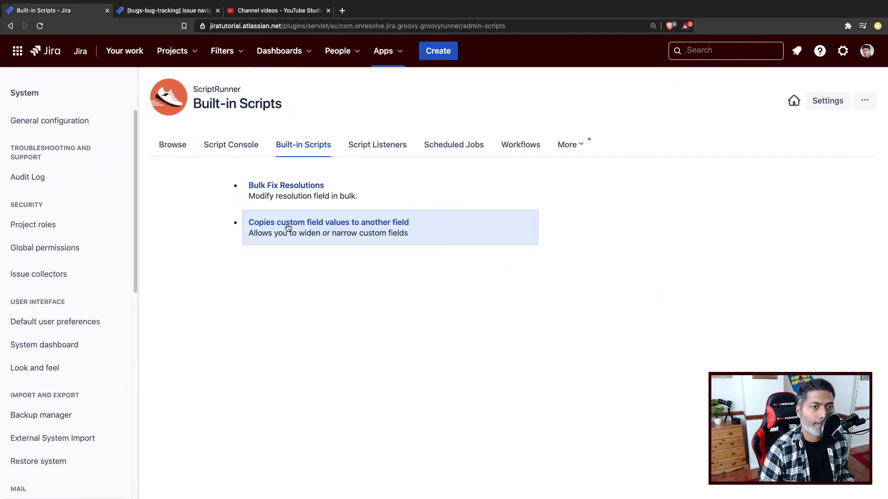
left_click(391, 240)
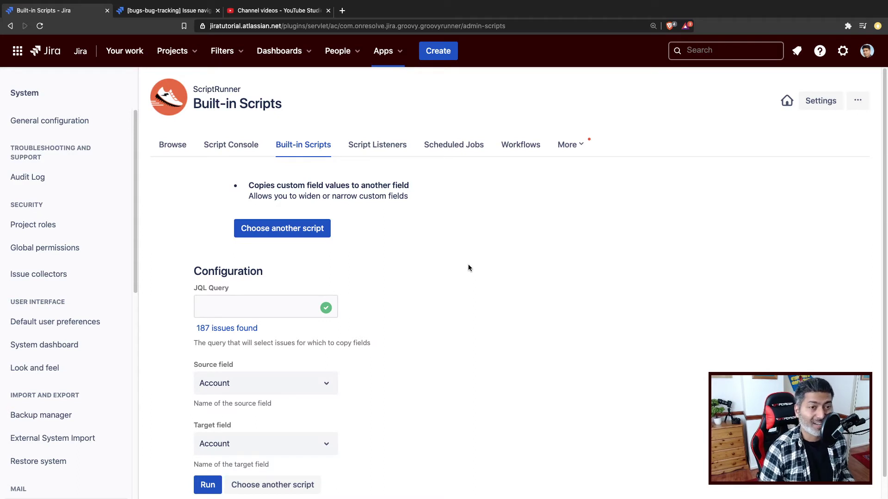
scroll(468, 268, "down", 1)
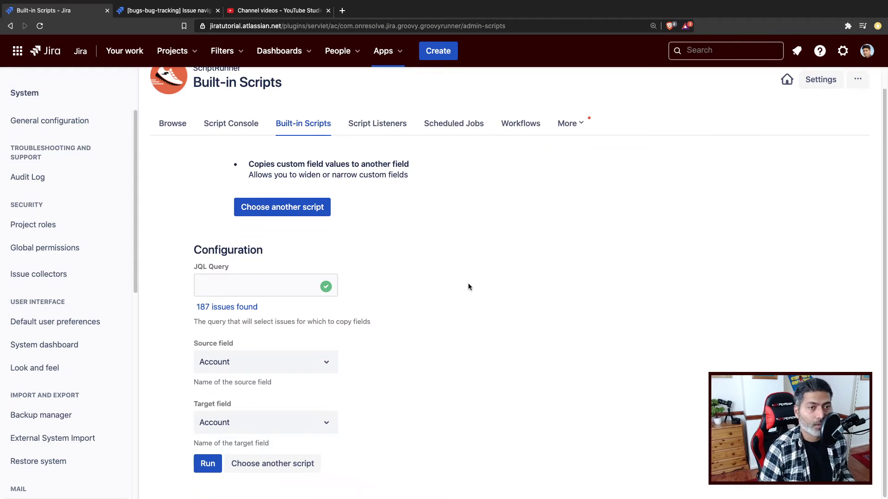
left_click(273, 281)
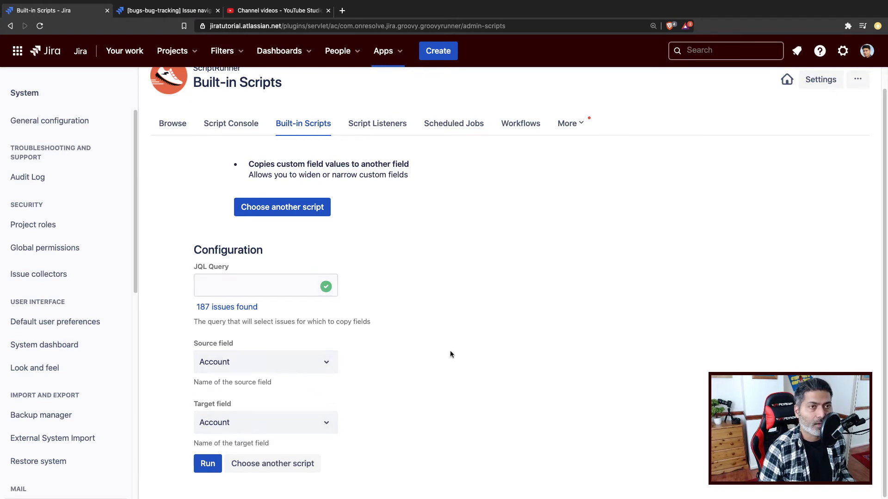
key("ctrl+Tab")
- Copy the bugs-bug-tracking filter's JQL into the copy script's JQL Query field, matching 5 issues
left_click(564, 137)
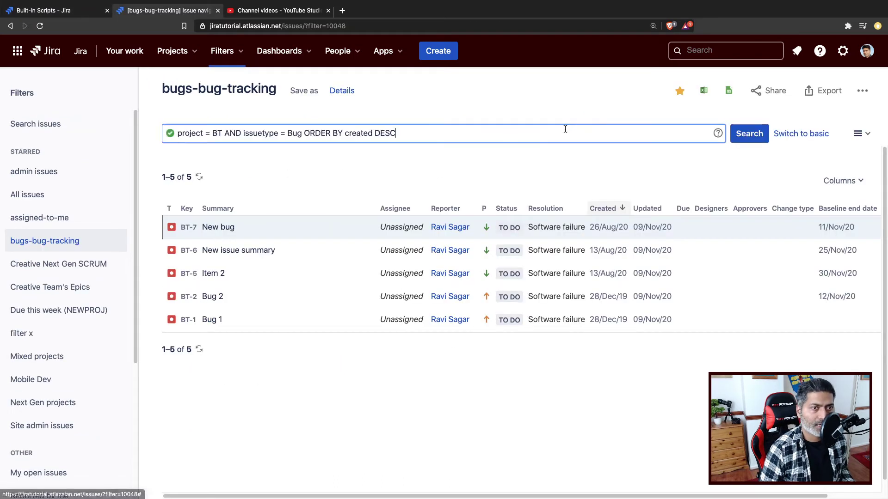
left_click_drag(393, 138, 93, 127)
key("super+c")
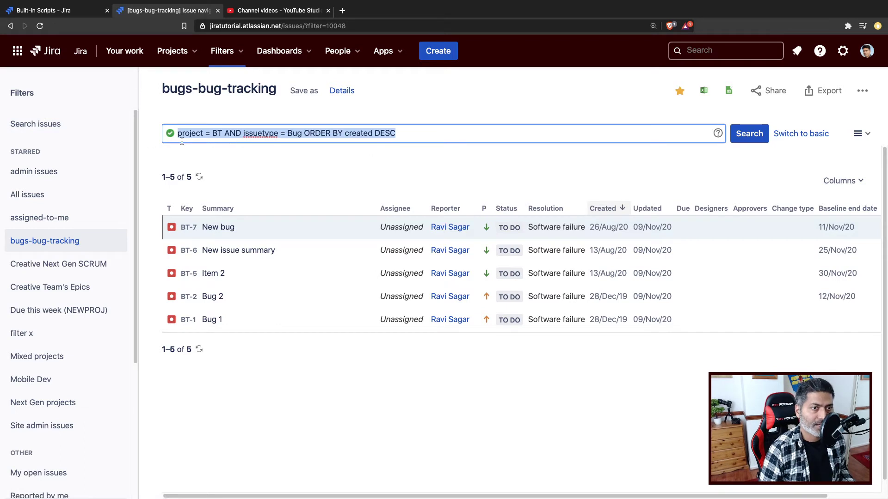
left_click(76, 13)
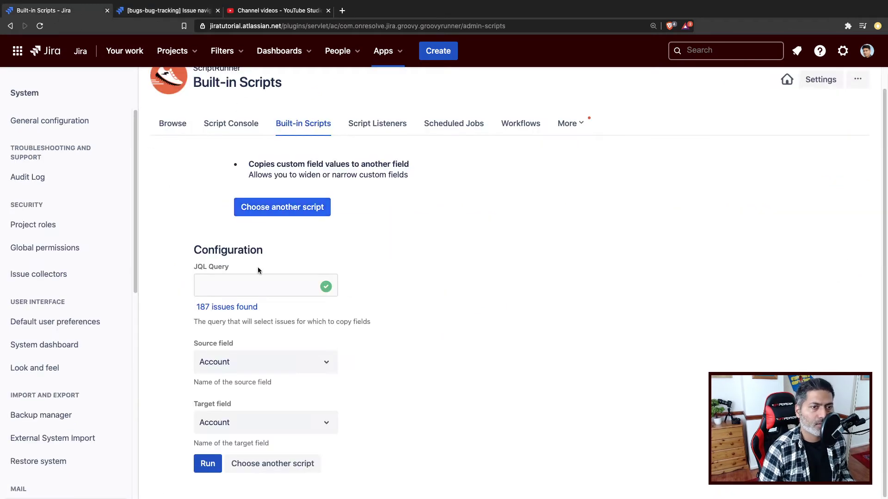
left_click(235, 288)
key("super+v")
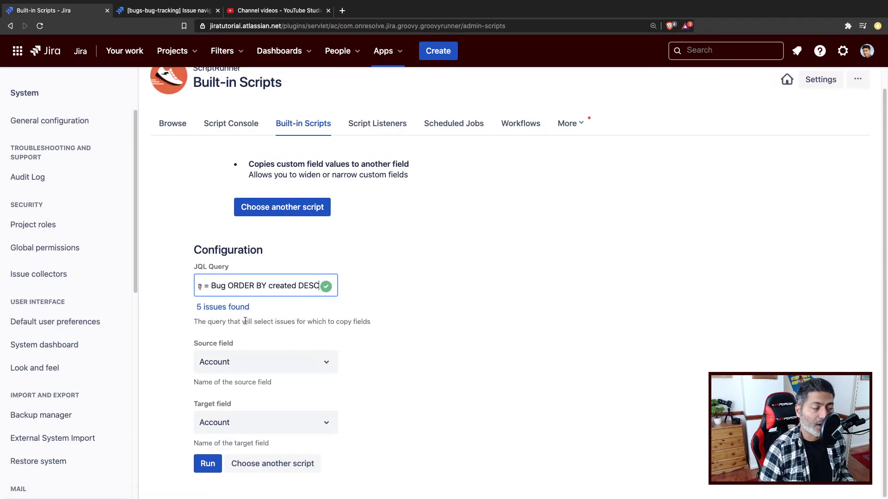
key("ctrl+Tab")
left_click(460, 384)
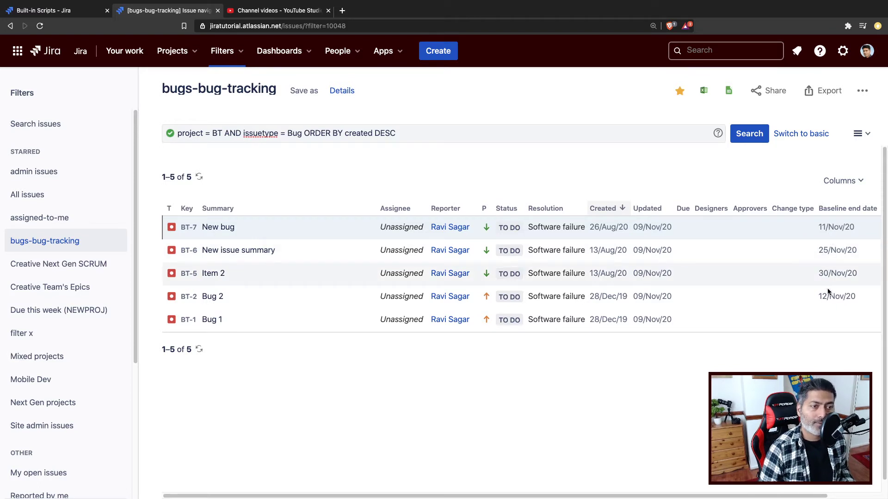
- Scroll the issue table right to show Baseline end date values and the empty End date column
left_click_drag(618, 496, 672, 496)
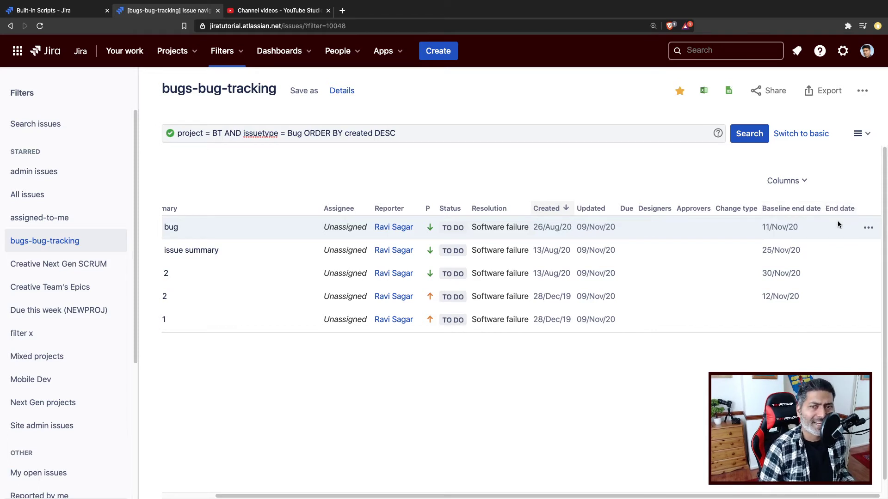
- Set the copy script's source field to Baseline end date and target field to End date
key("ctrl+shift+Tab")
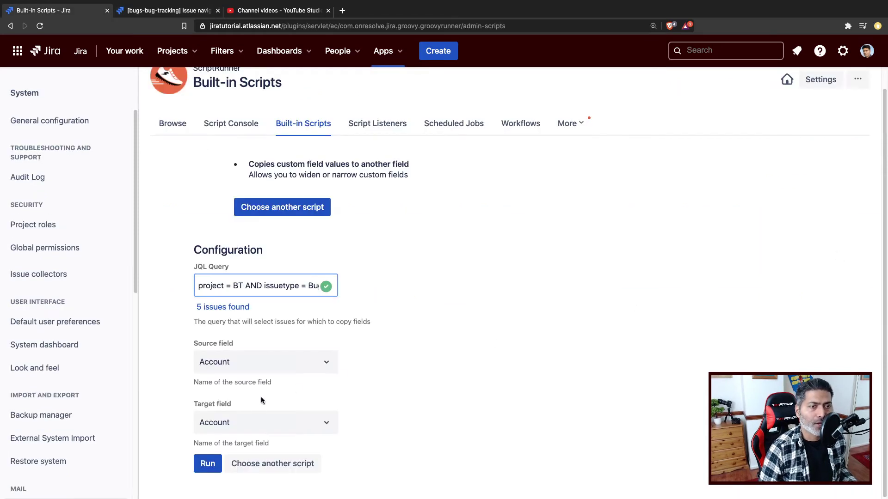
left_click(259, 362)
type("bes")
key("BackSpace")
key("BackSpace")
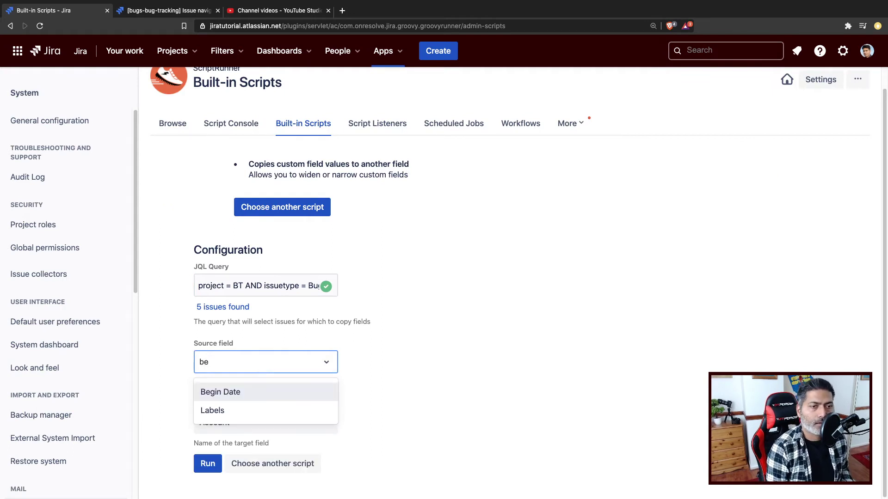
type("a")
key("Return")
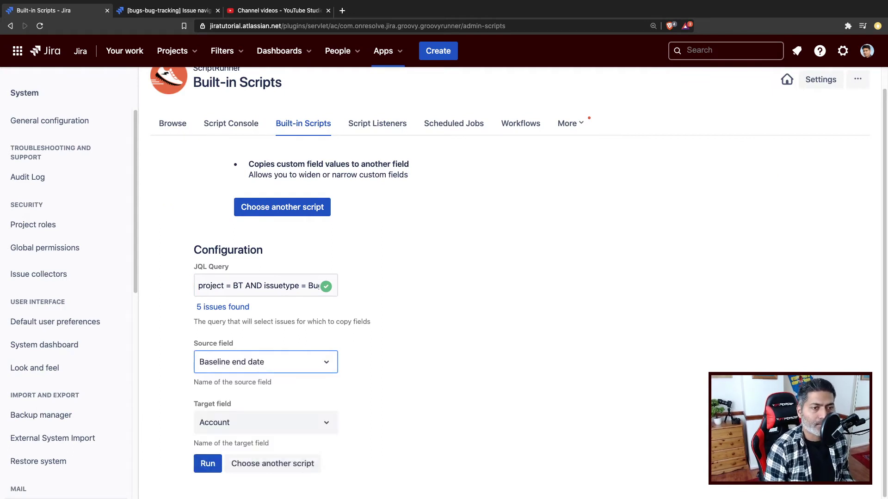
left_click(257, 418)
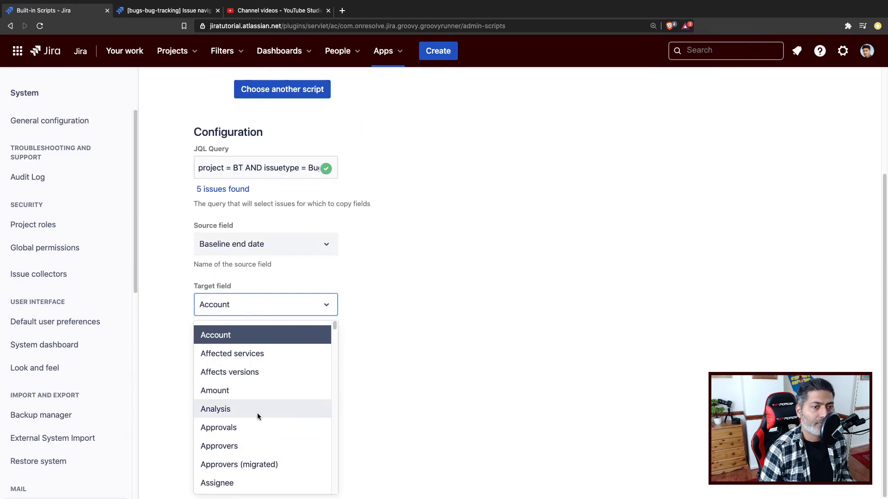
type("end")
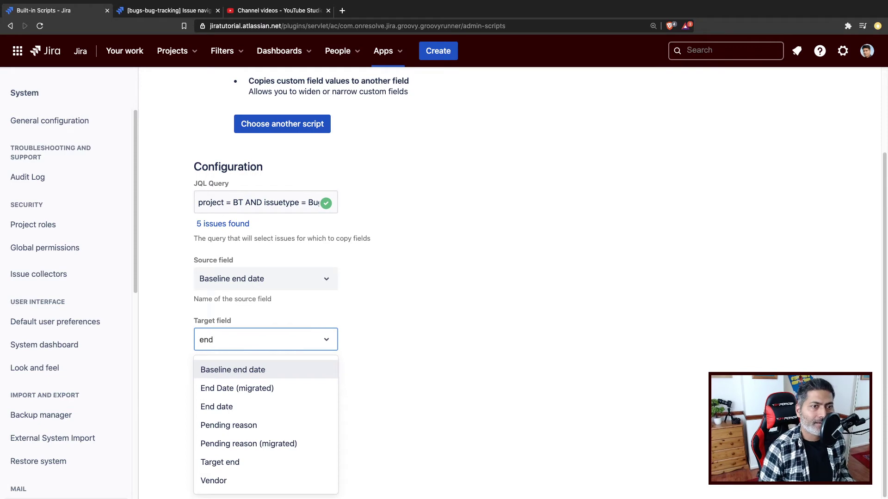
left_click(234, 407)
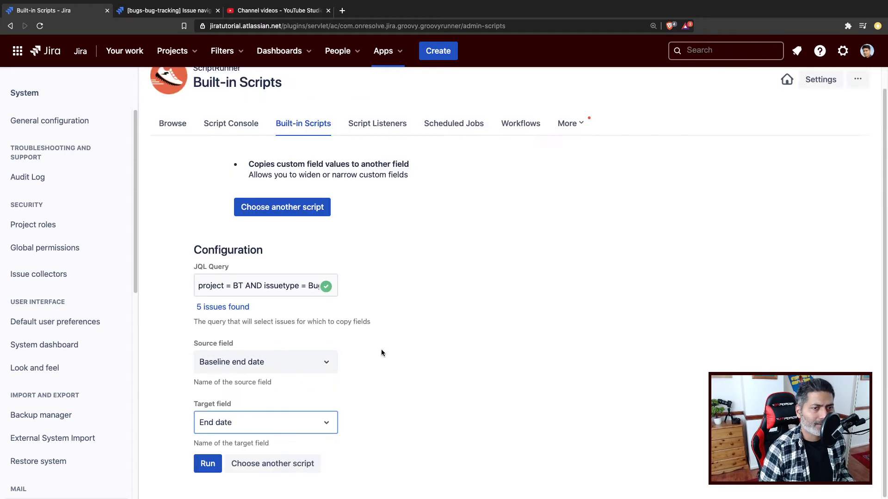
key("ctrl+Tab")
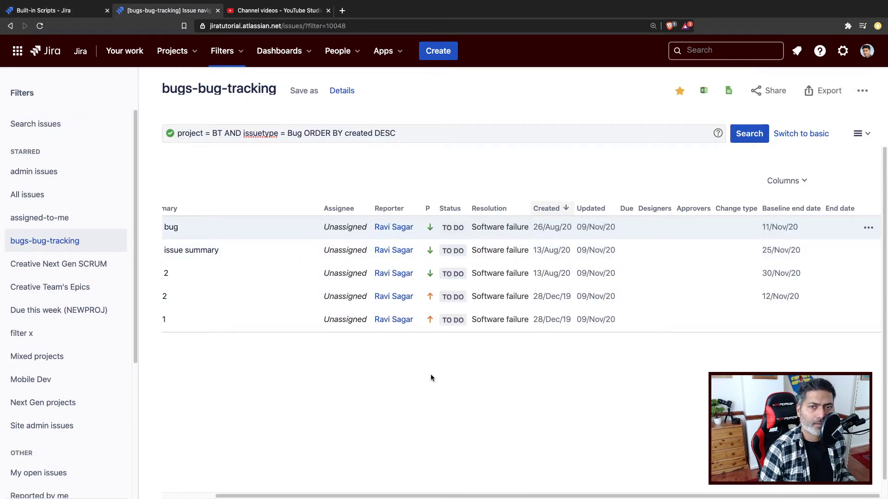
key("ctrl+shift+Tab")
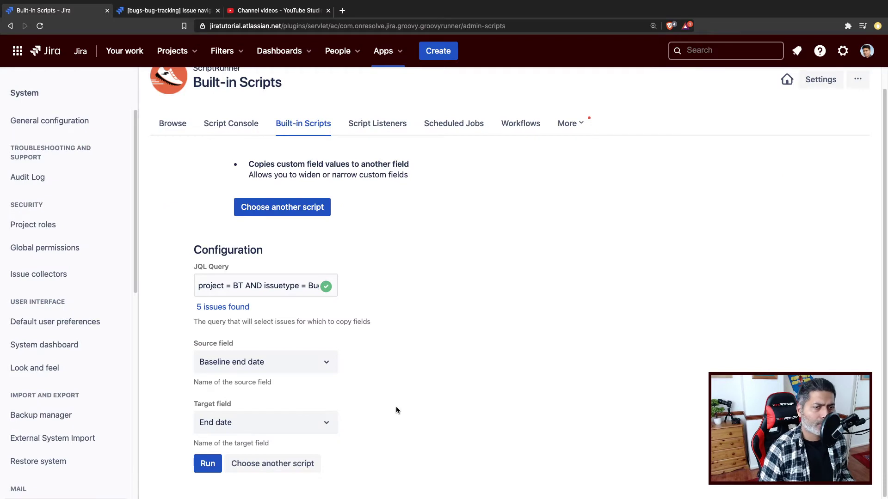
- Run the field copy and check the 'Updated 4 issue(s)' result message
left_click(208, 464)
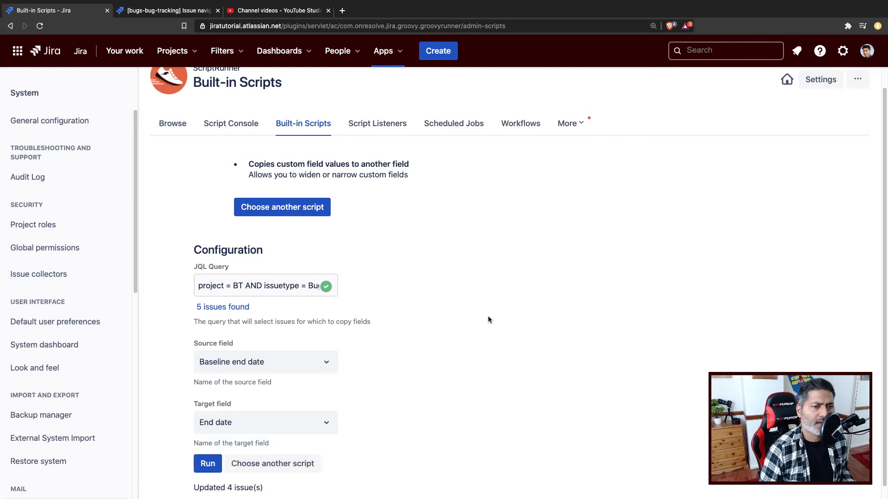
scroll(488, 315, "down", 1)
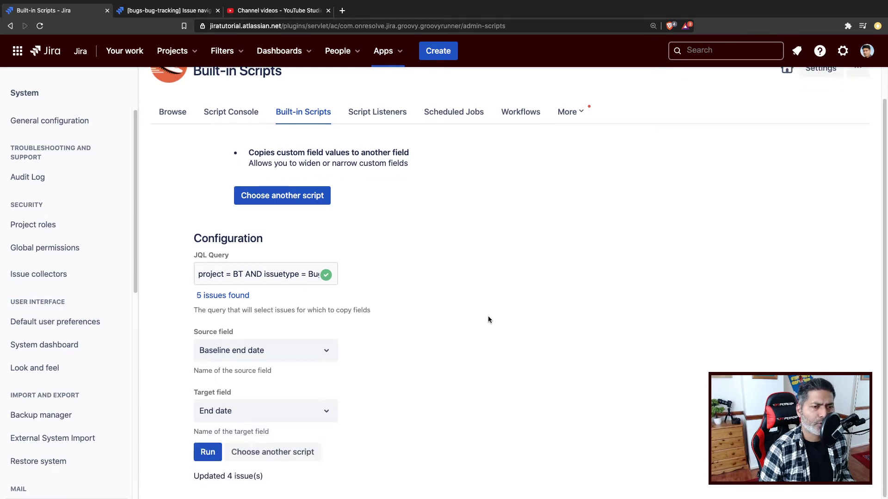
triple_click(234, 476)
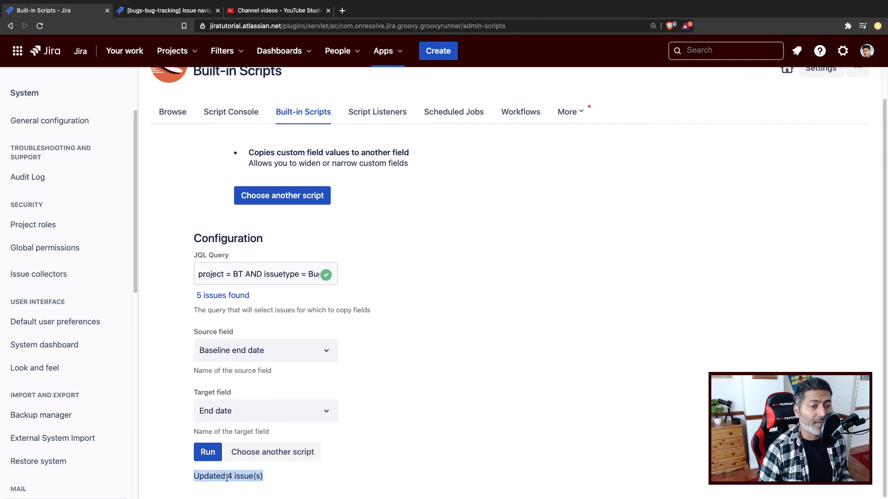
left_click(463, 402)
key("ctrl+Tab")
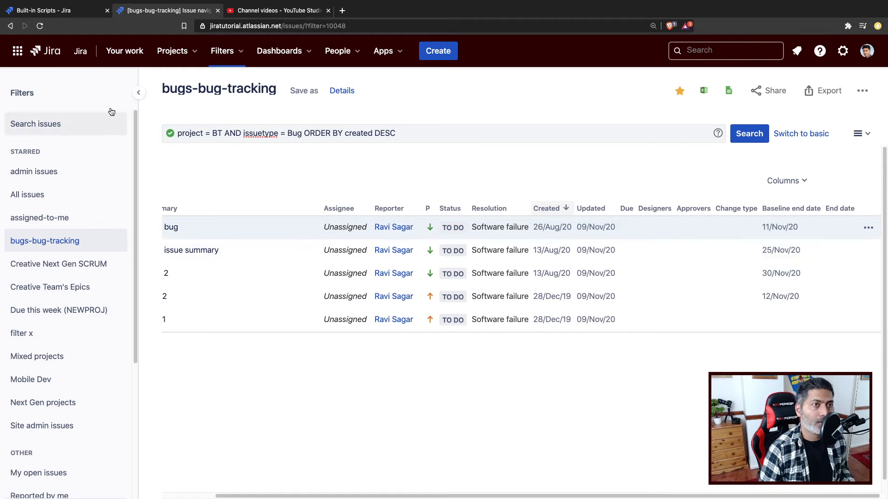
- Reload the bugs-bug-tracking list and confirm End date values now match Baseline end date
left_click(41, 27)
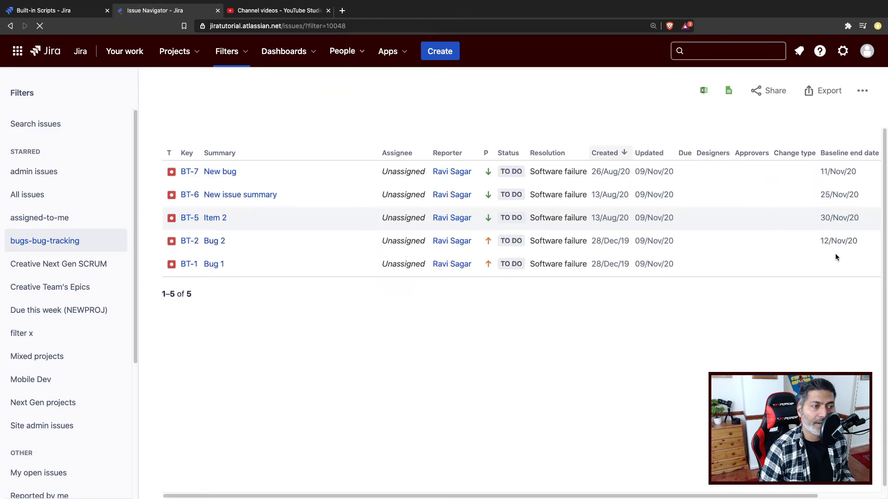
left_click_drag(618, 497, 680, 497)
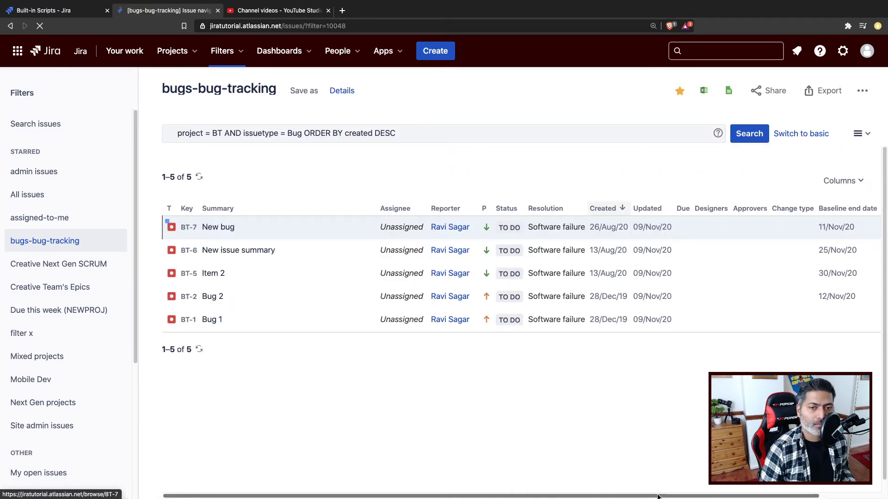
left_click_drag(658, 496, 718, 496)
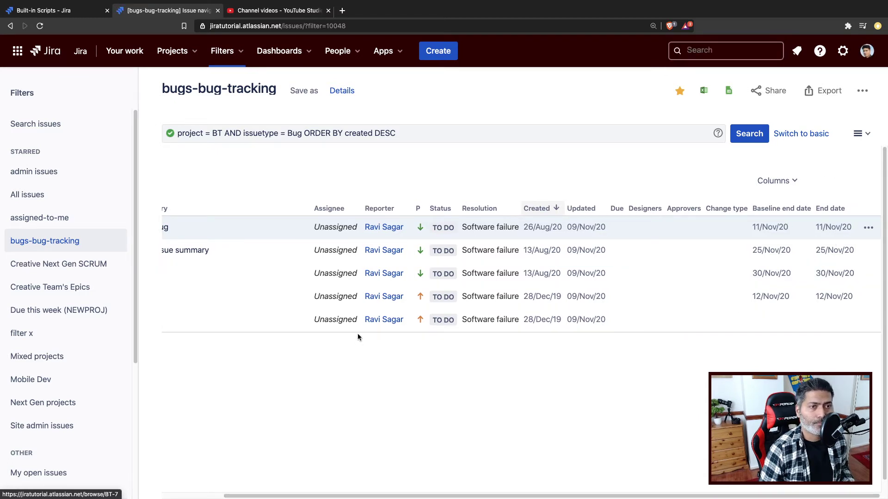
left_click(54, 14)
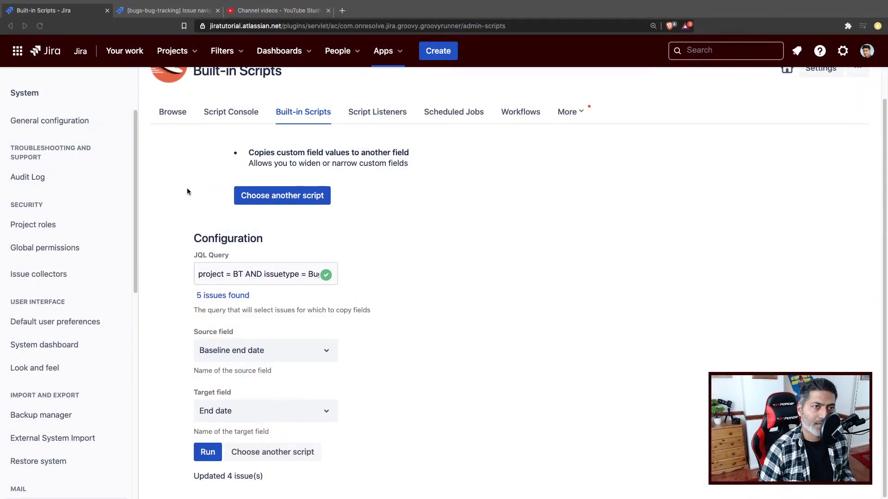
- Load the Add User Or Group To Role and Update issue resolution examples in the Script Console
left_click(234, 114)
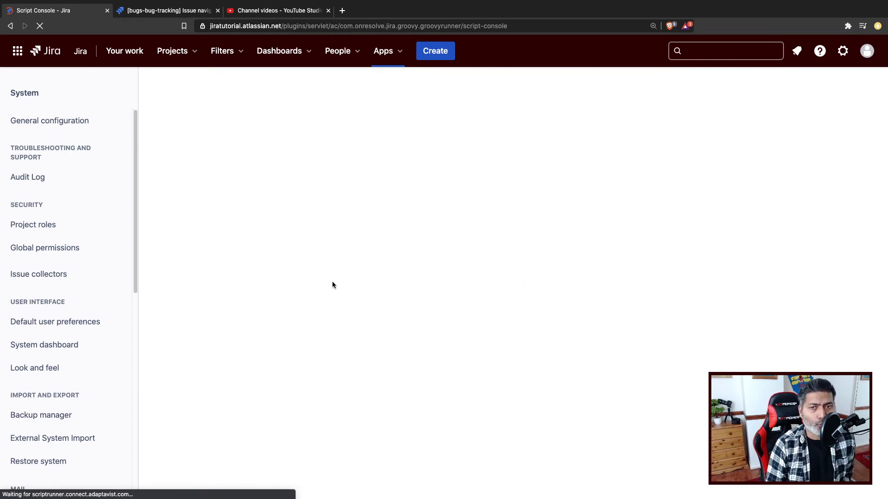
scroll(406, 393, "down", 3)
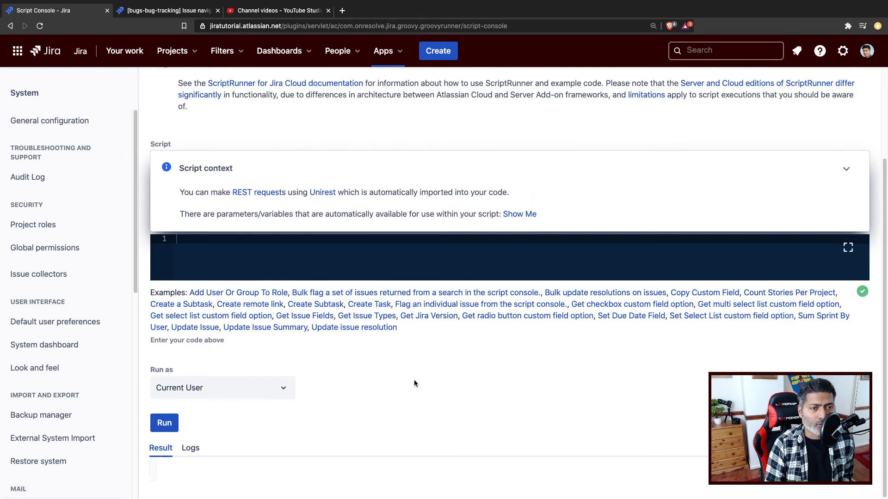
left_click(226, 293)
scroll(381, 249, "down", 5)
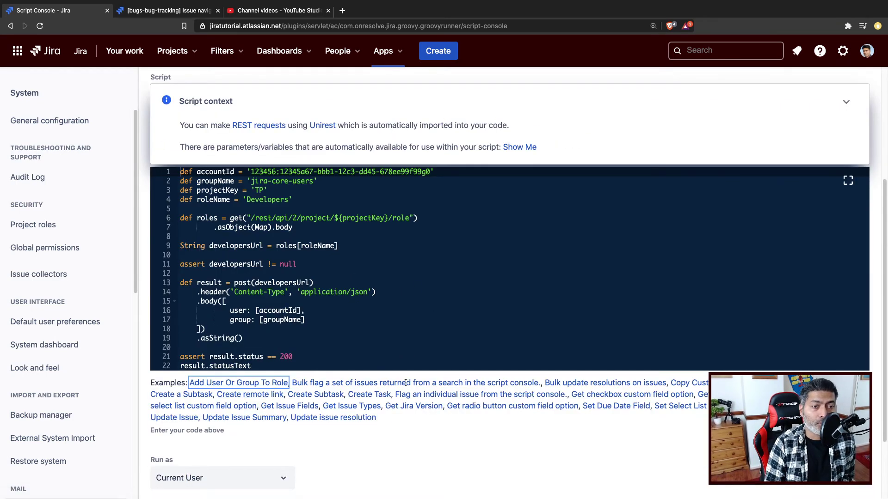
left_click(330, 419)
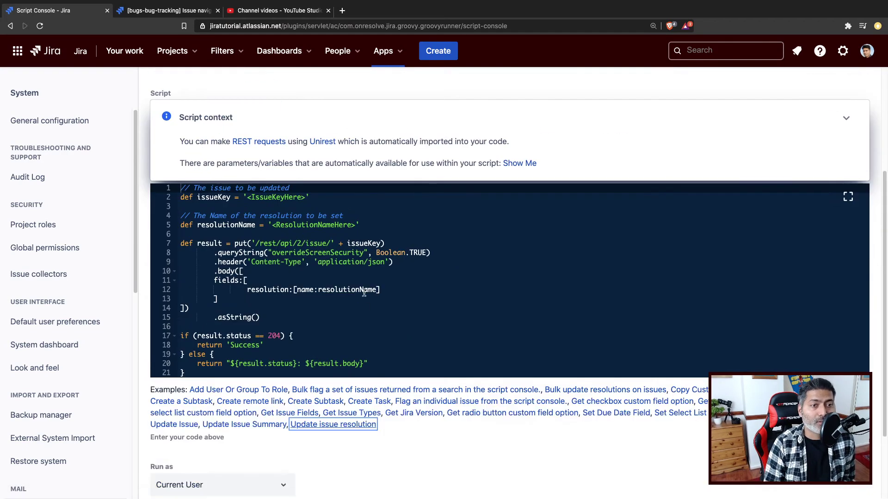
- Inspect line 15 of the resolution script, then return to Built-in Scripts
left_click(352, 315)
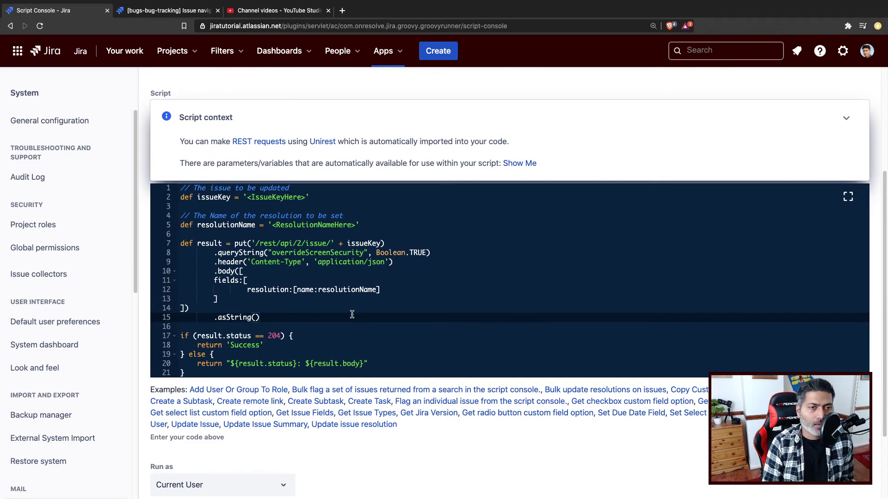
scroll(352, 315, "up", 3)
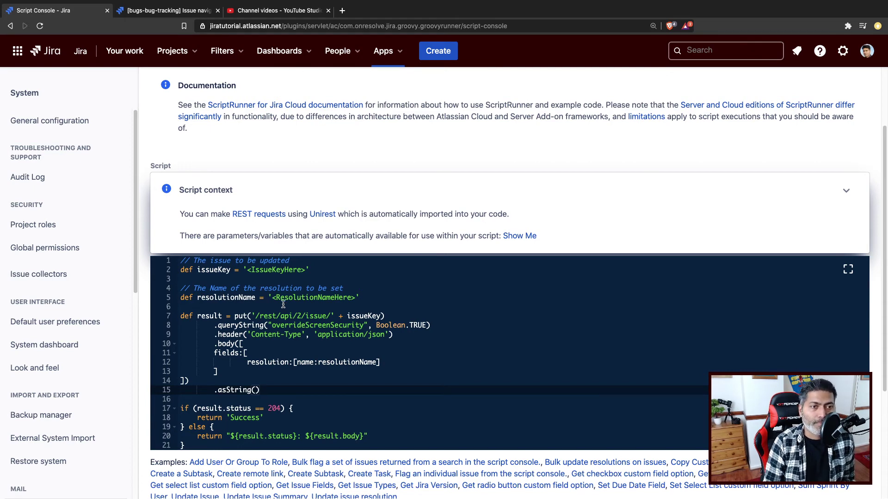
scroll(310, 155, "up", 3)
left_click(313, 142)
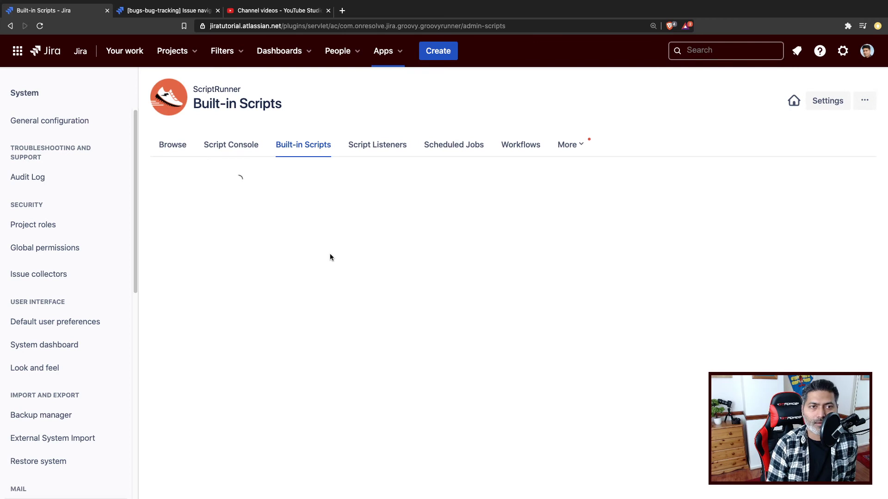
- Review Bulk Fix Resolutions' Filter and New resolution options, then return to the empty Script Console
left_click(290, 201)
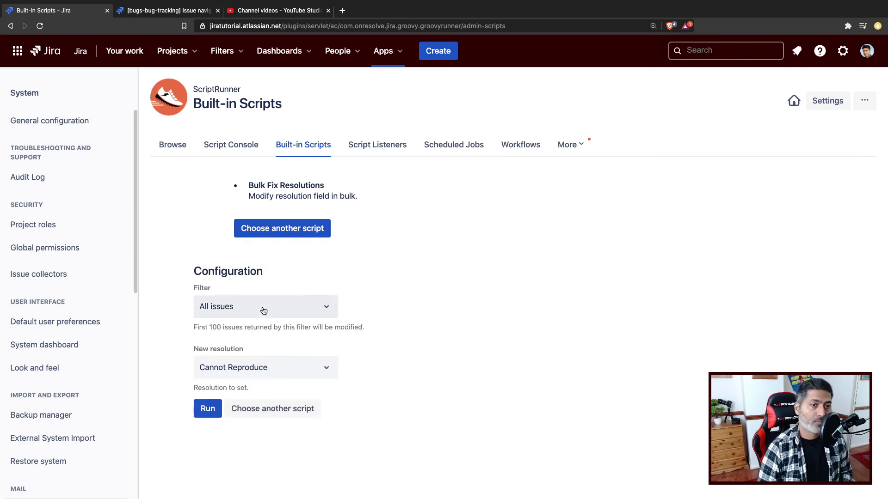
left_click(244, 151)
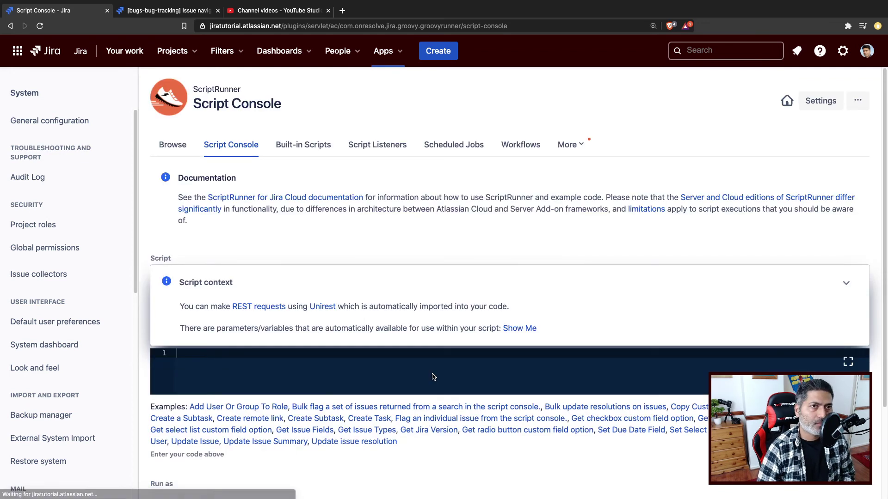
- Load the 'Flag an individual issue' example and examine its line 5 get call and line 12 comment
left_click(441, 418)
scroll(493, 262, "down", 2)
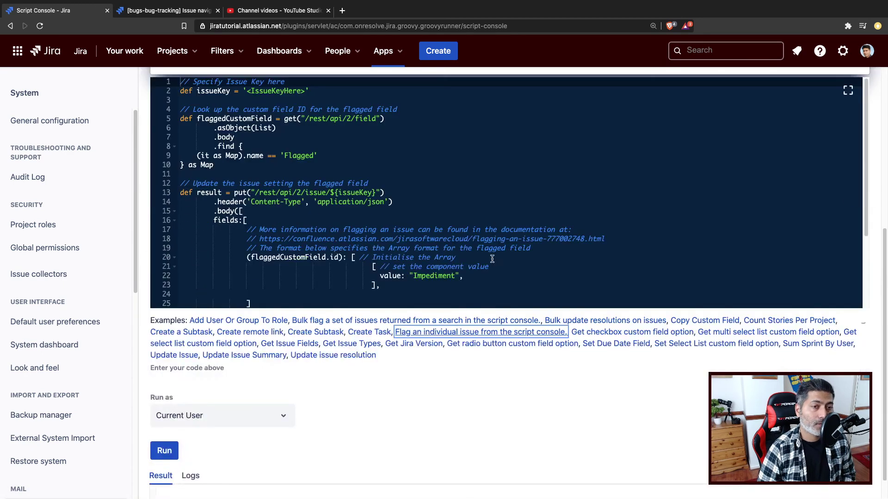
scroll(460, 289, "up", 3)
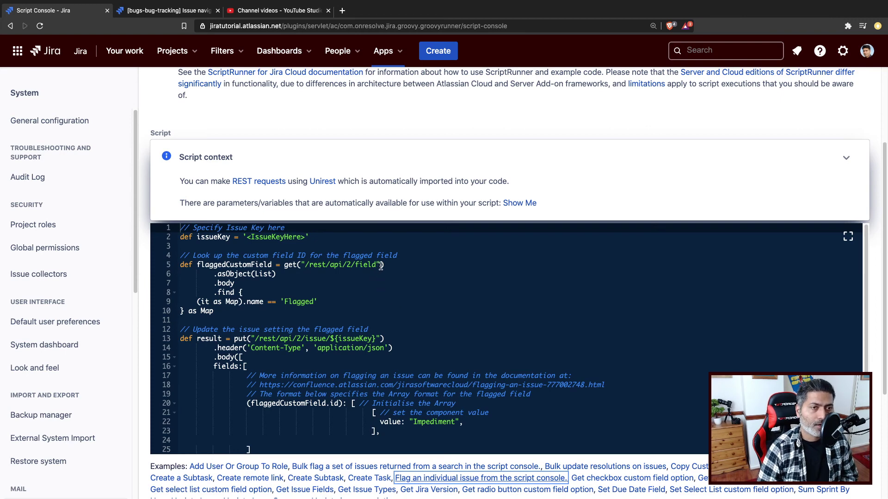
left_click_drag(386, 265, 284, 264)
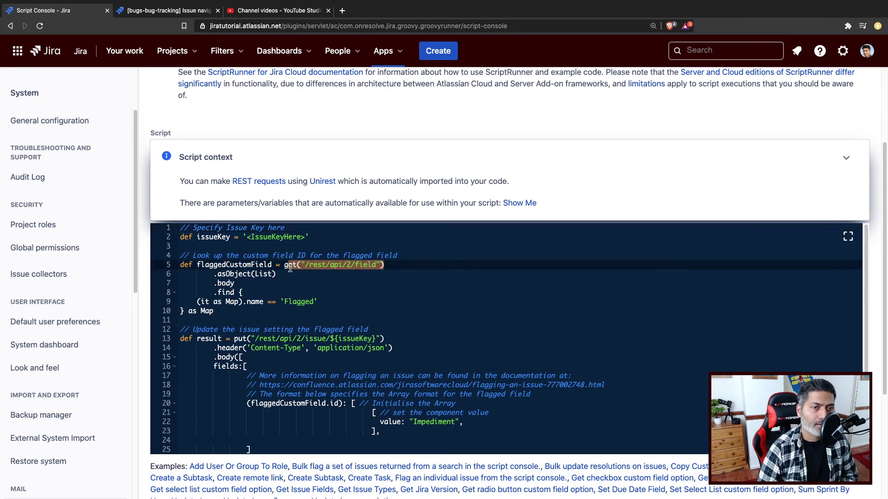
left_click(288, 265)
double_click(288, 264)
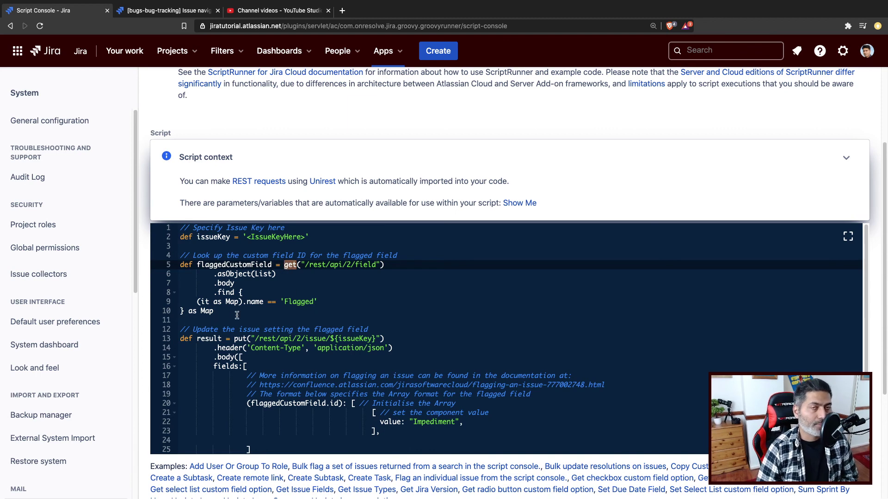
left_click(281, 329)
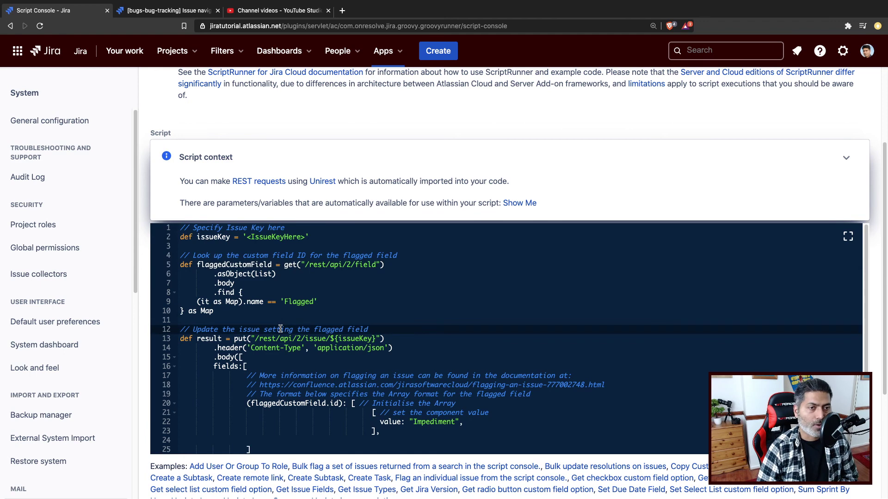